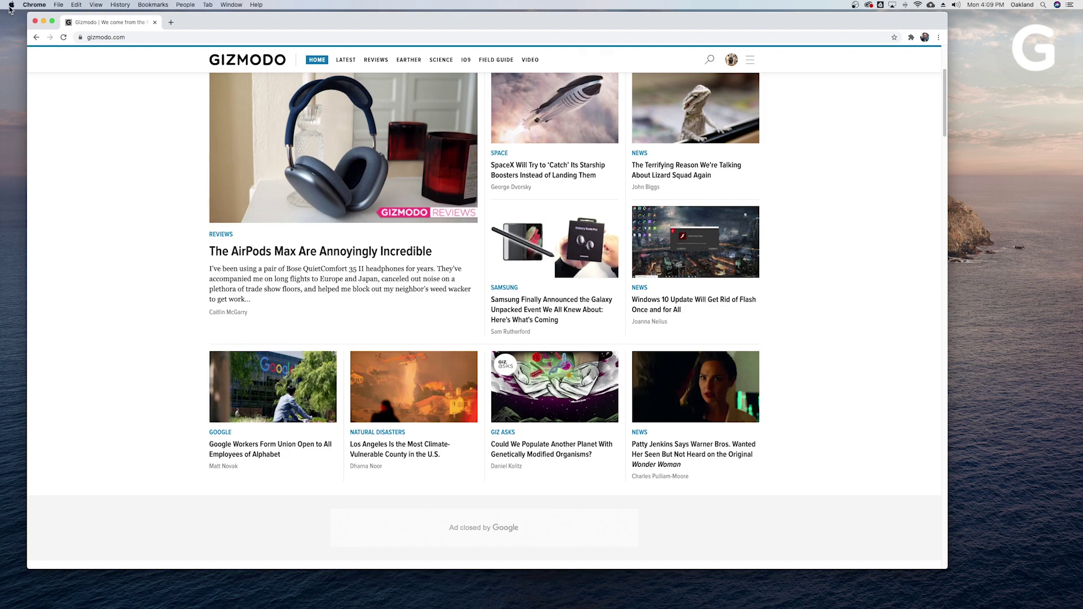
Step: Restart the Mac from the Apple menu and confirm the Restart prompt
{"action": "left_click", "coordinate": [10, 5]}
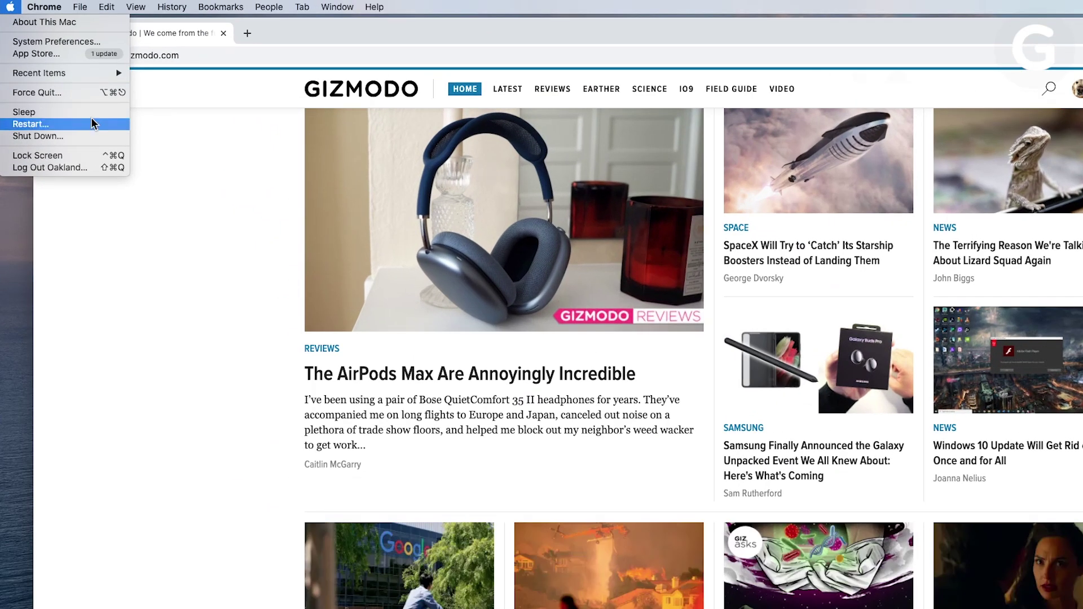
{"action": "left_click", "coordinate": [91, 123]}
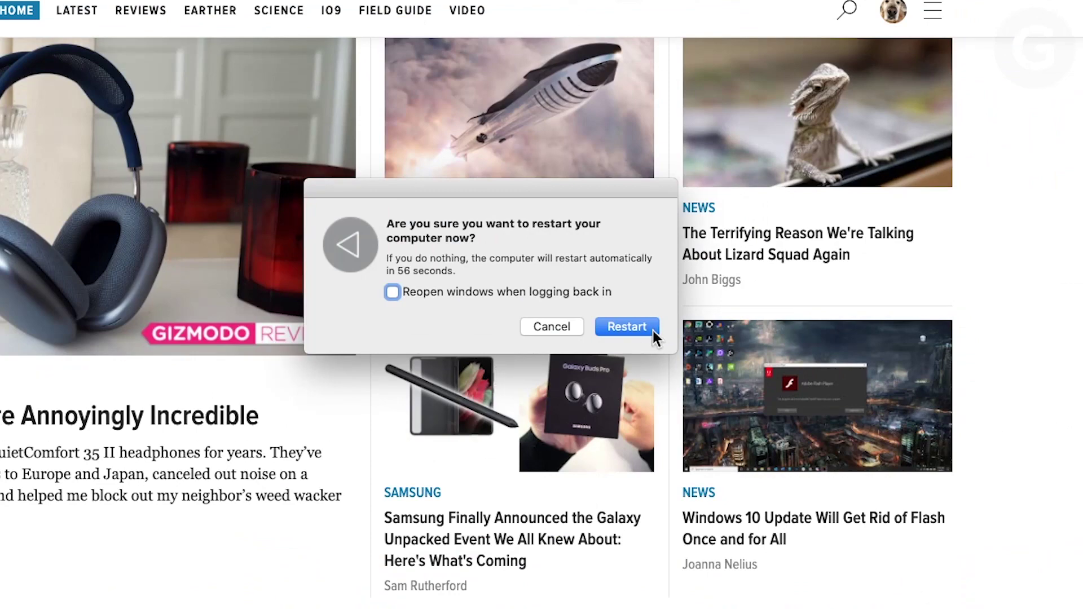
{"action": "left_click", "coordinate": [627, 327]}
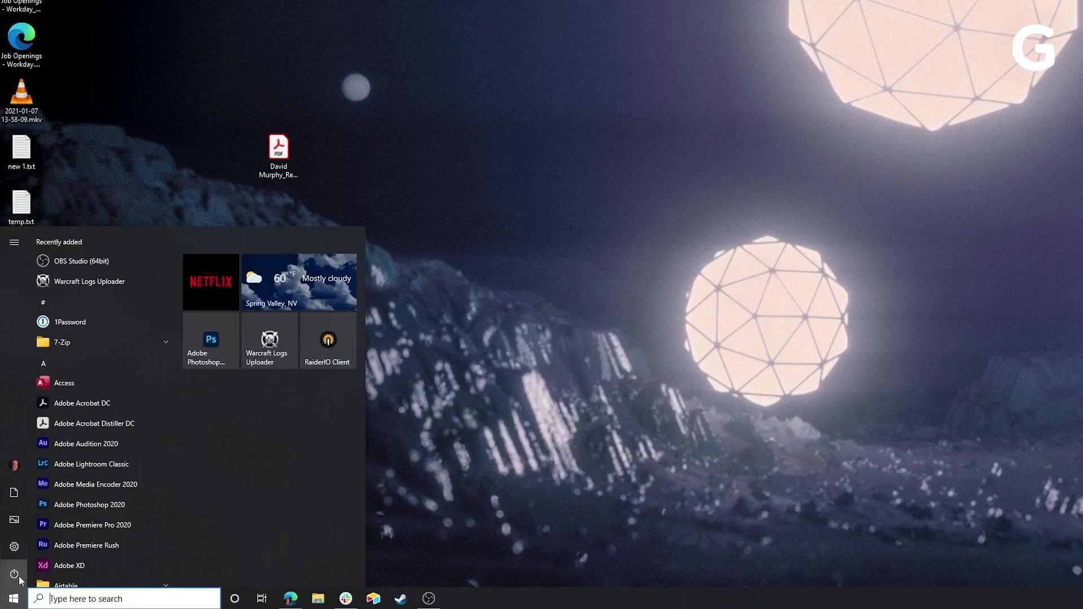
Step: Show the Start menu's Sleep, Hibernate, Shut down and Restart options
{"action": "left_click", "coordinate": [19, 576]}
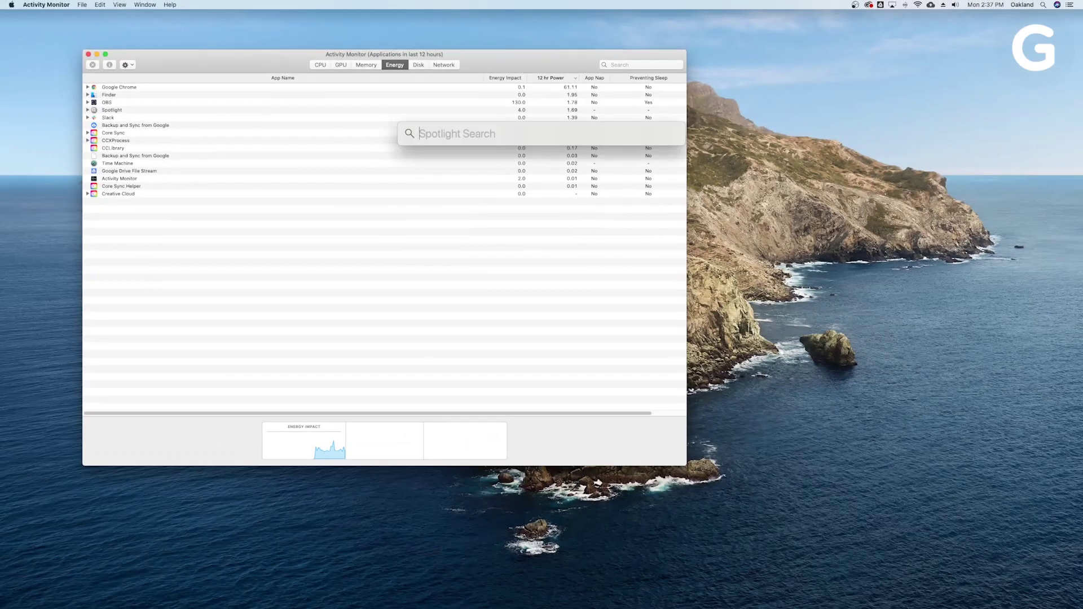
{"action": "type", "text": "energy"}
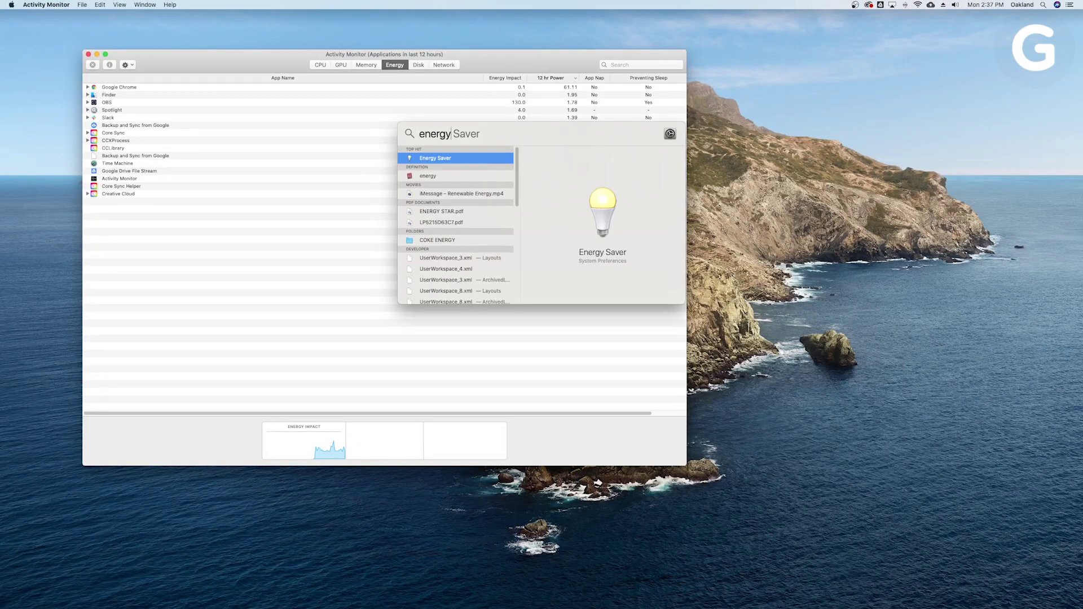
Step: Launch Energy Saver from the Spotlight search for 'energy'
{"action": "key", "text": "Return"}
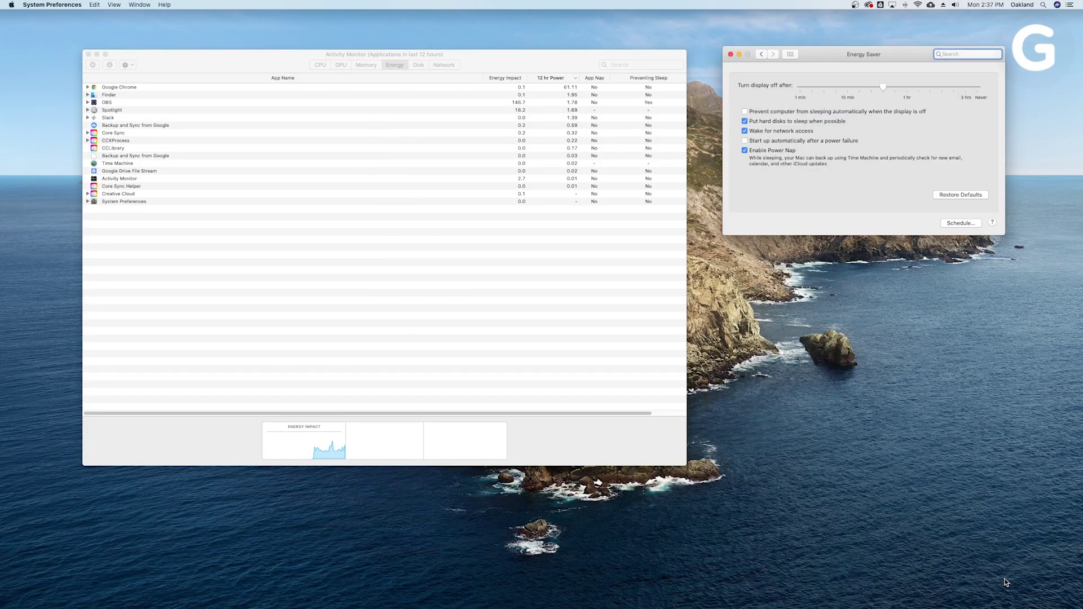